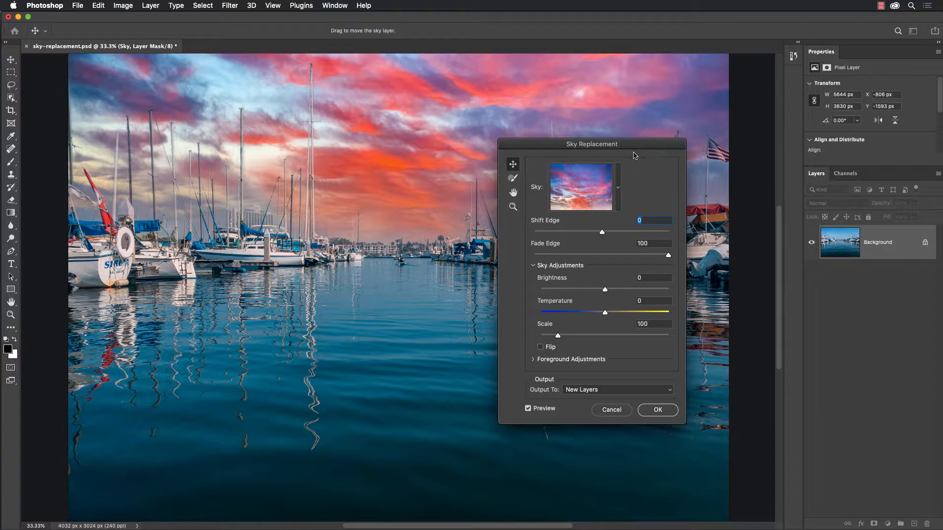
Step: Browse the sky presets and choose the third Blue Skies preset, with scattered white clouds, as the replacement sky
drag(634, 150, 684, 218)
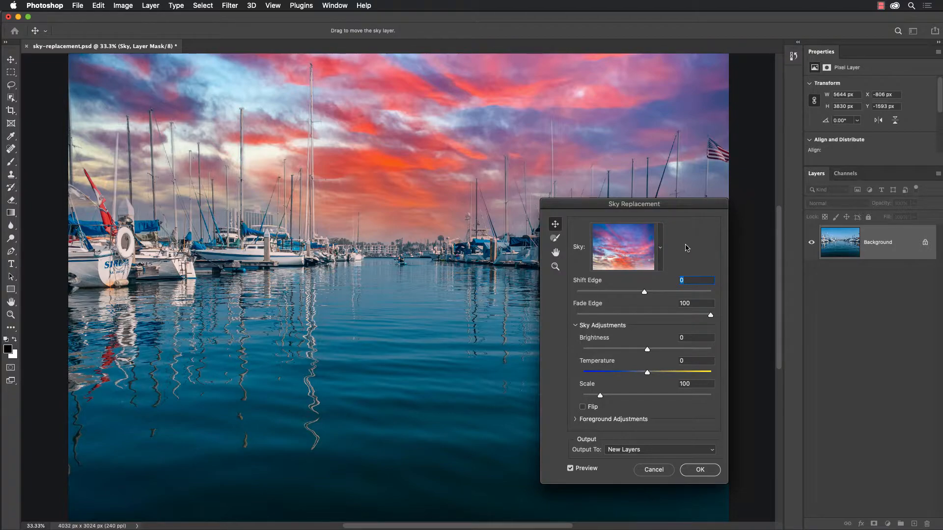
click(660, 249)
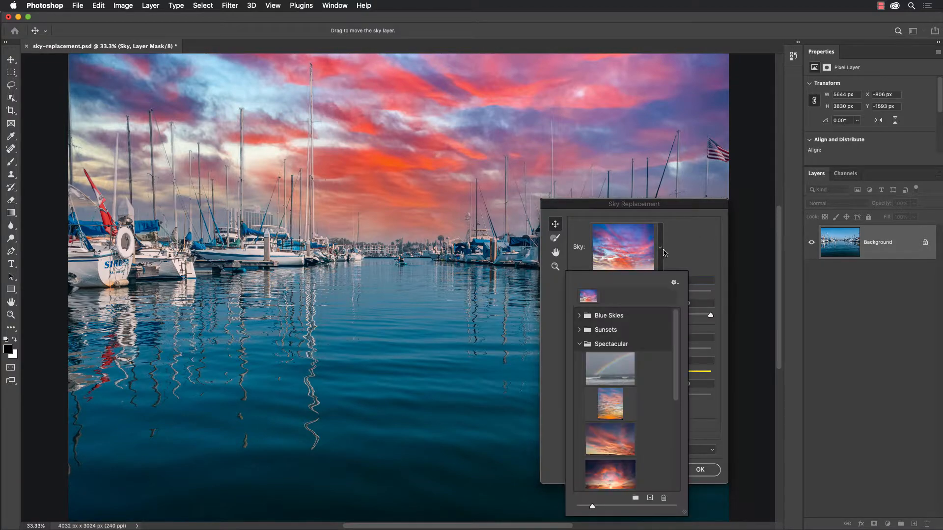
scroll(674, 333, down, 1)
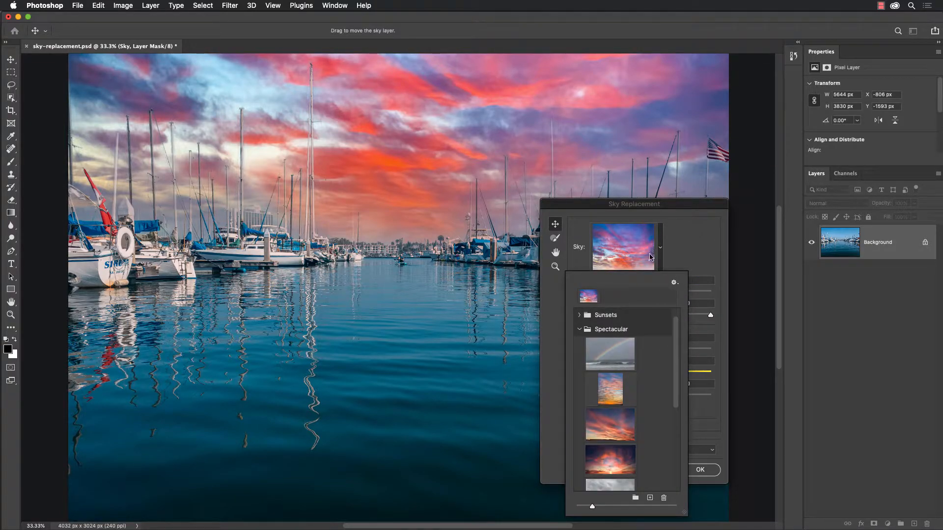
click(580, 315)
drag(677, 338, 673, 312)
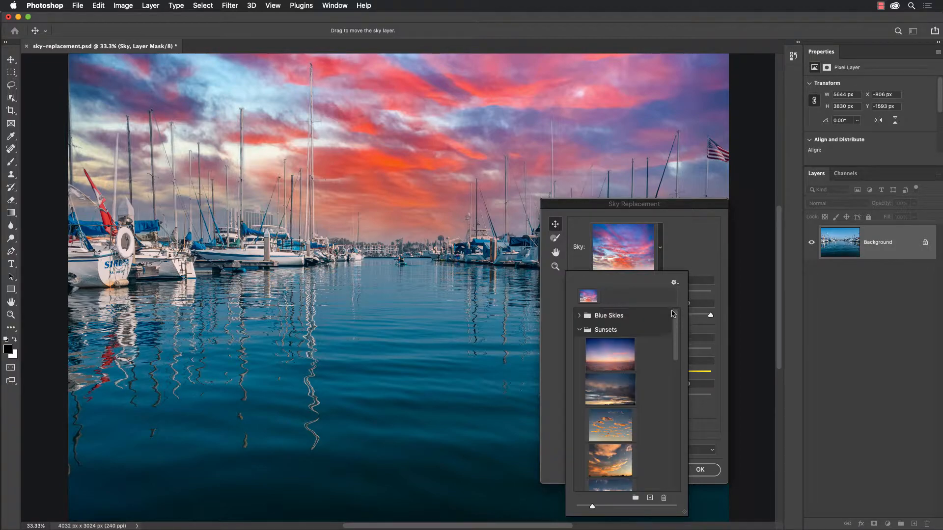
click(578, 316)
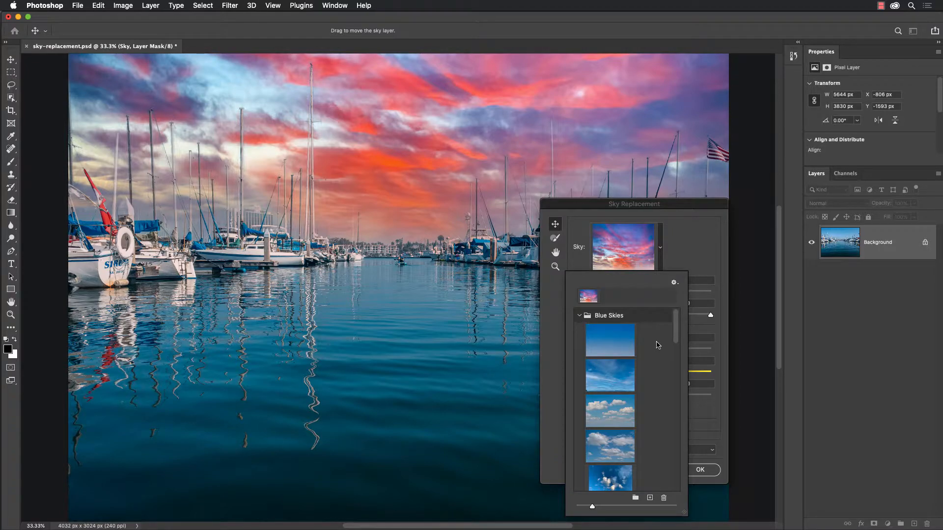
click(616, 413)
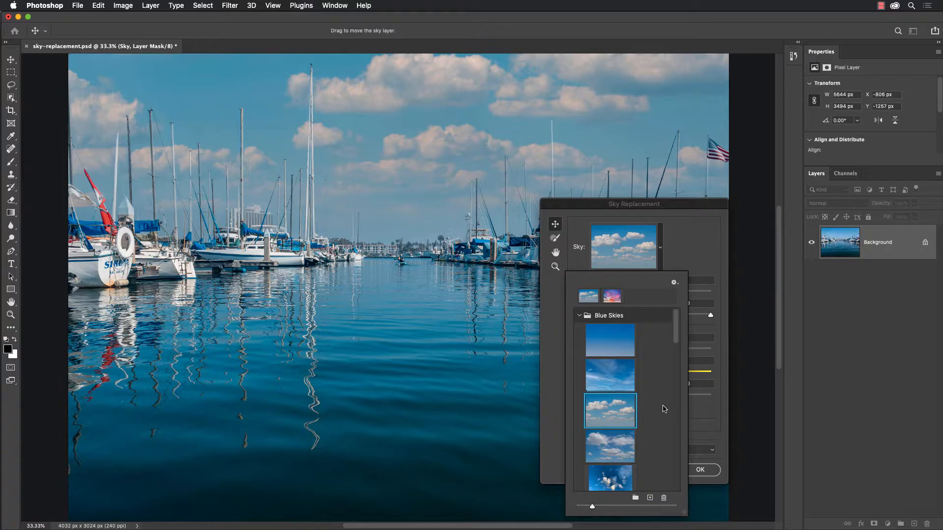
Step: Import IMG_2344.jpg from the sky replacements folder as a new sky preset named "my sky" and use it
click(649, 500)
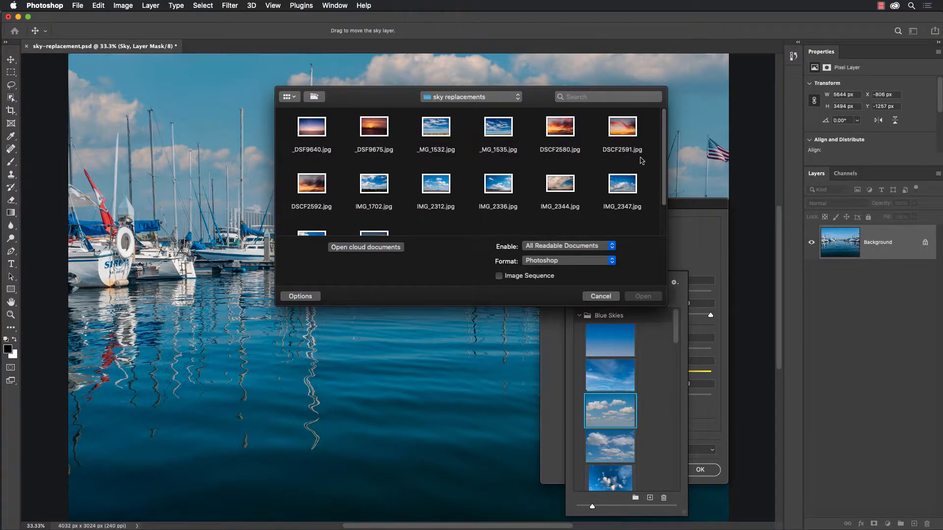
mouse_move(663, 162)
mouse_down()
mouse_move(664, 190)
mouse_move(657, 148)
mouse_up()
click(560, 189)
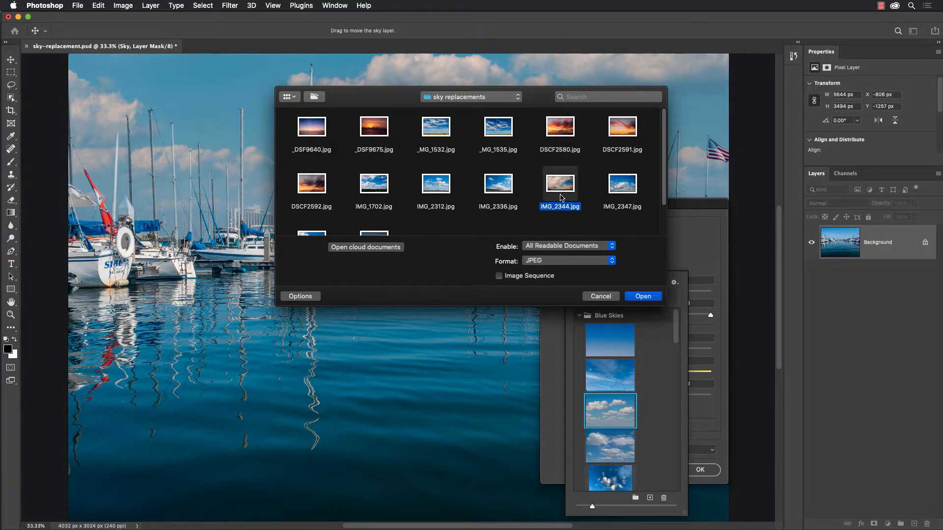
click(643, 296)
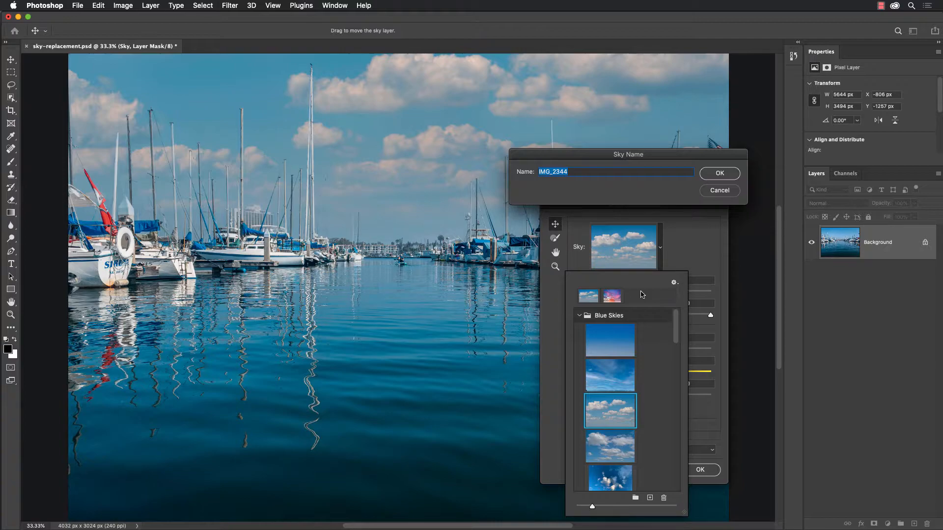
text(my sky)
click(719, 173)
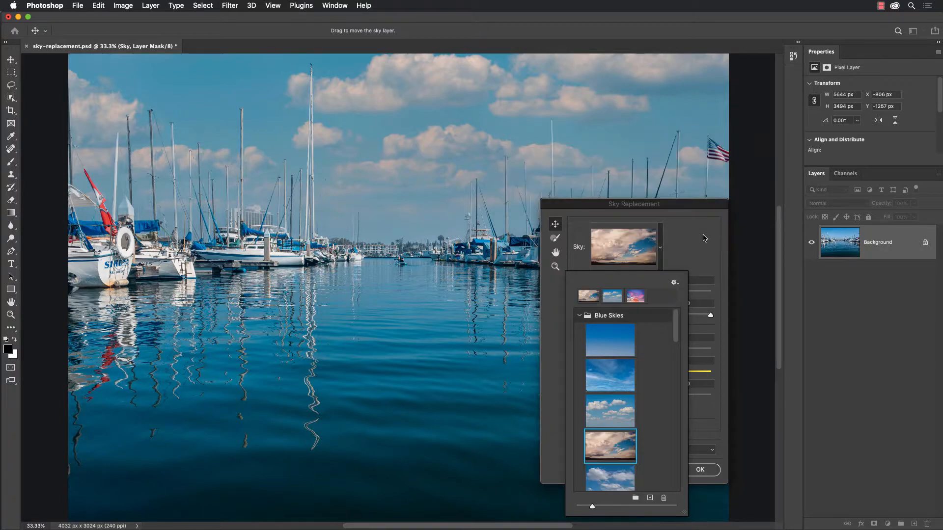
click(687, 254)
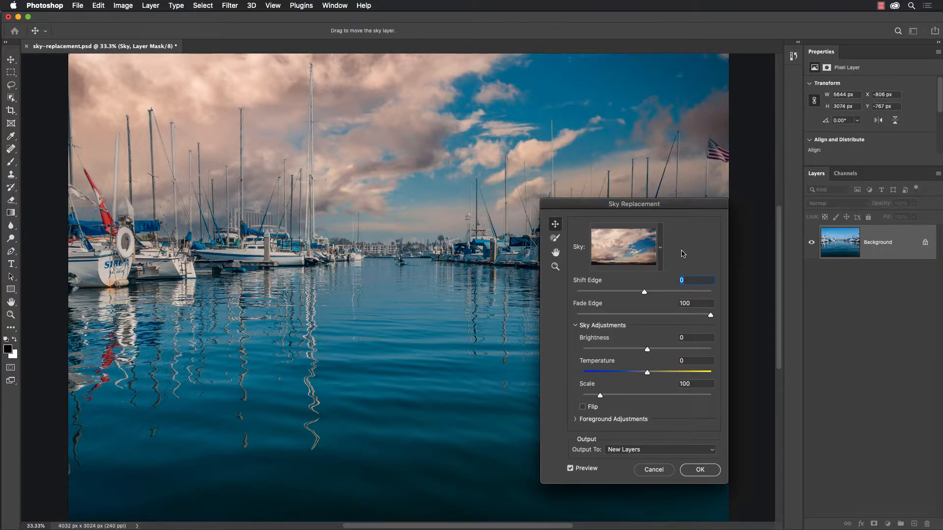
Step: Shift the replacement sky slightly up and left to about X -837, Y -795 px and set its Temperature to 9
mouse_move(387, 191)
mouse_down()
mouse_move(385, 157)
mouse_move(384, 189)
mouse_up()
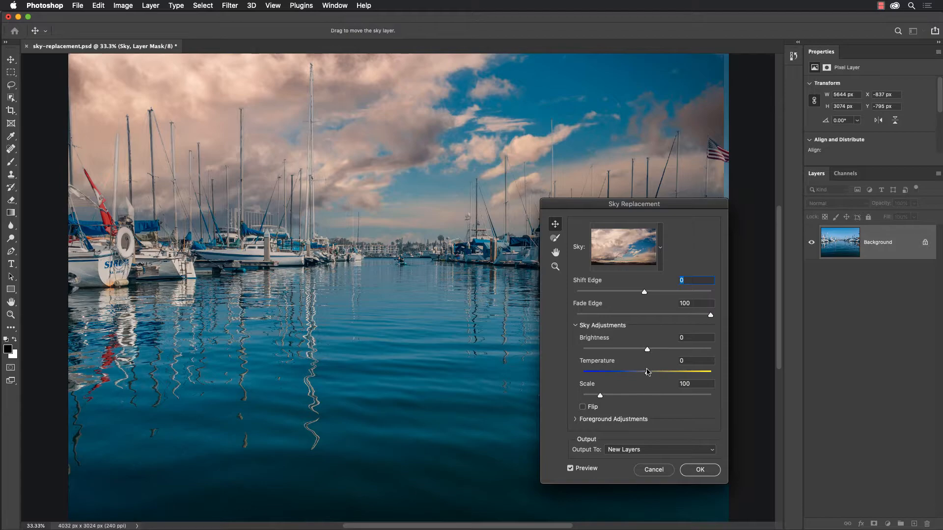
mouse_move(647, 372)
mouse_down()
mouse_move(676, 374)
mouse_move(586, 376)
mouse_move(653, 376)
mouse_up()
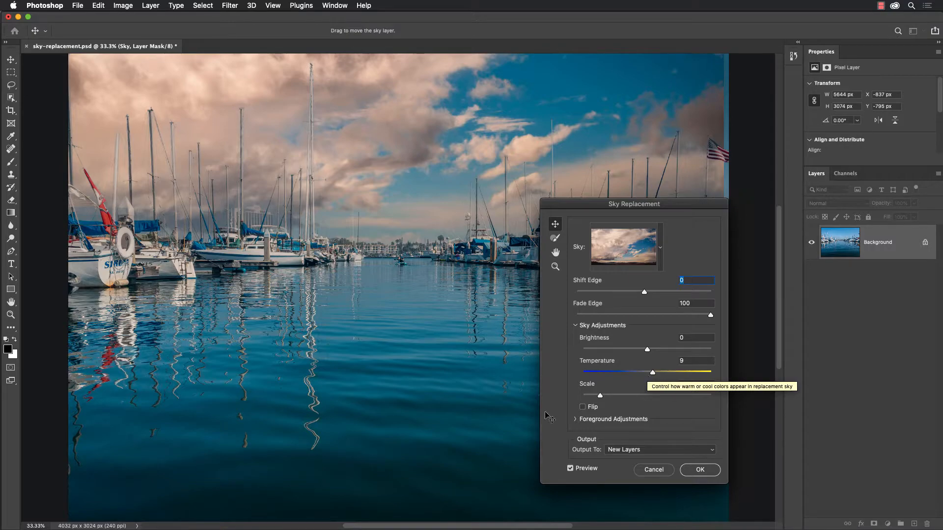
Step: Set the foreground Lighting Mode to Screen with Lighting Adjustment 13 and output the sky replacement to new layers
drag(682, 210, 657, 89)
click(550, 298)
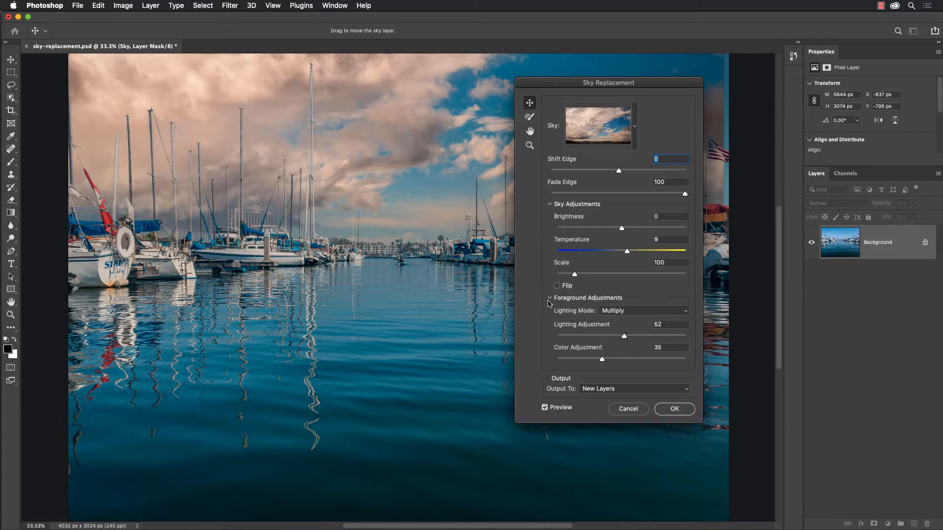
click(649, 313)
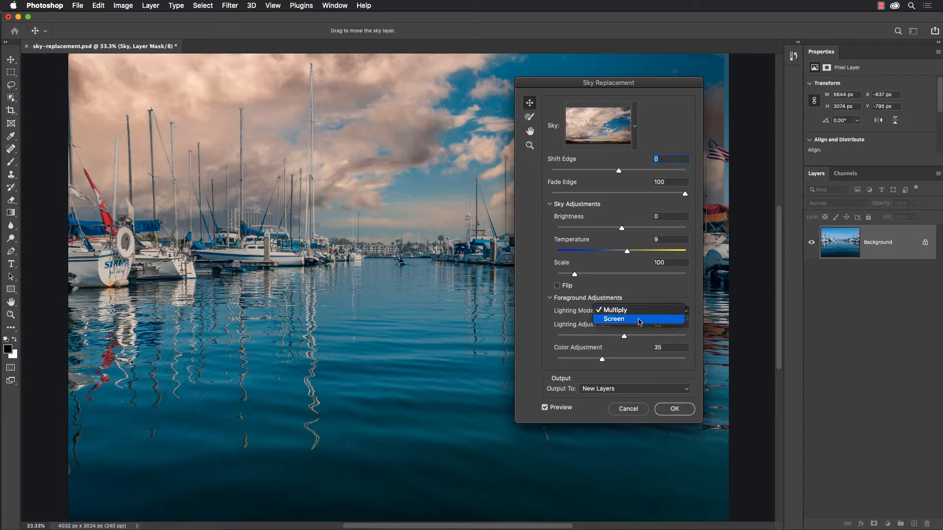
click(637, 320)
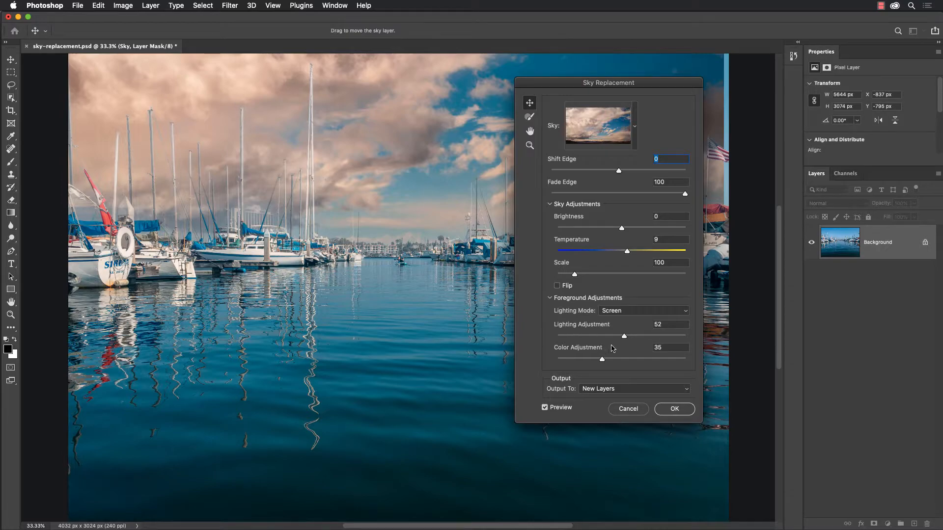
drag(623, 338, 574, 339)
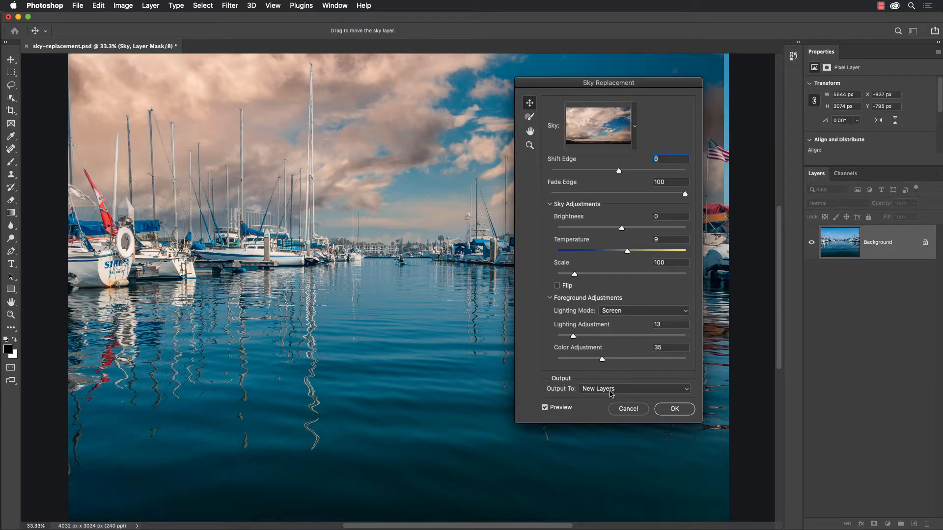
click(675, 410)
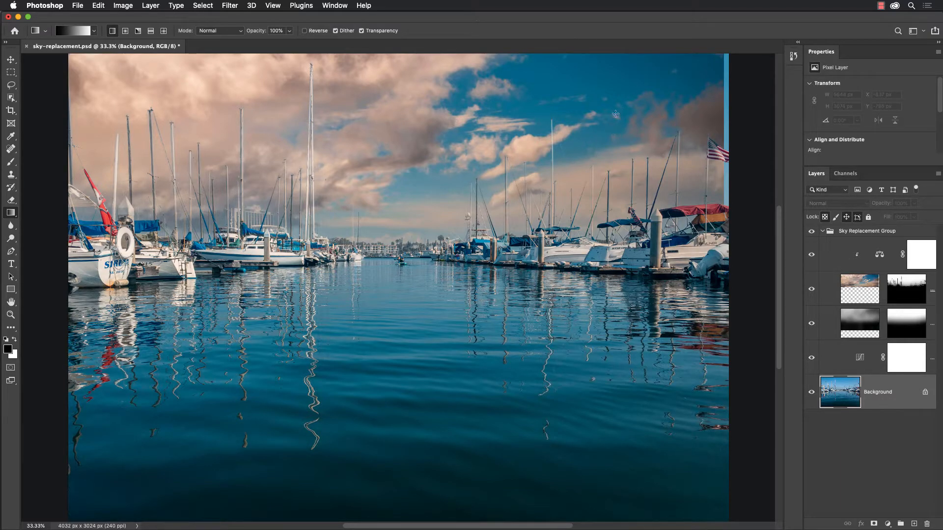
Step: Nudge the Sky layer right to X -809 px to cover the gap at the image's right edge
click(866, 292)
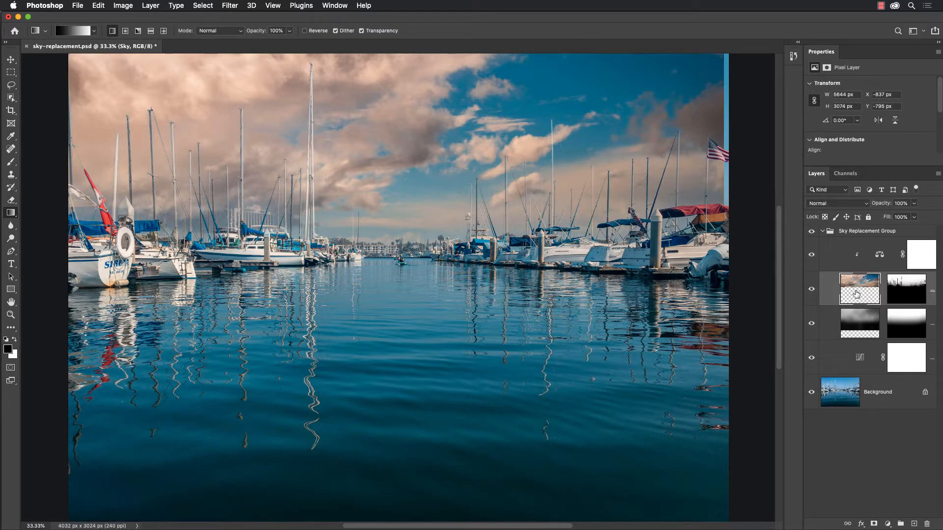
key(v)
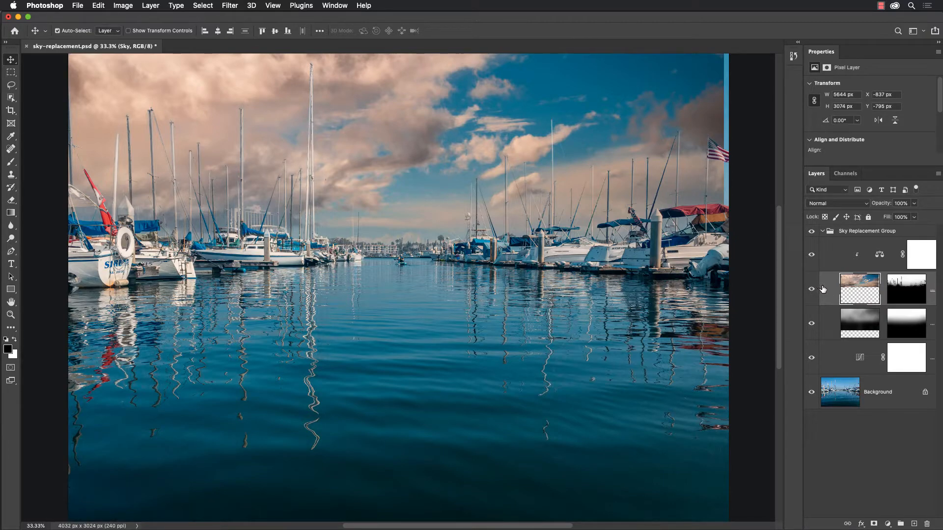
key(Right)
key(Right)
key(Right)
key(Right)
key(Right)
key(Right)
key(Right)
key(Right)
key(Right)
key(Right)
key(Right)
key(Right)
key(Right)
key(Right)
key(Right)
key(Right)
key(Right)
key(Right)
key(Right)
key(Right)
key(Right)
key(Right)
key(Right)
key(Right)
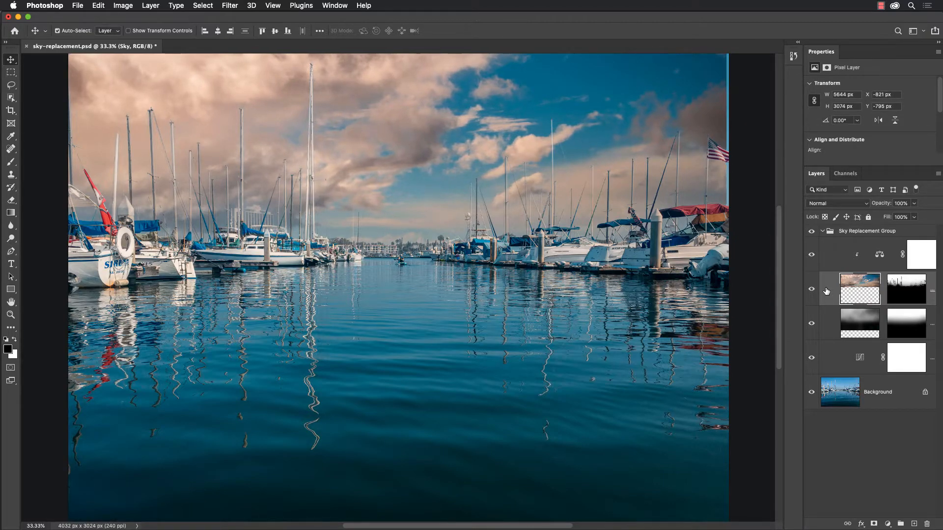
key(Right)
key(Right)
key(Right)
key(Right)
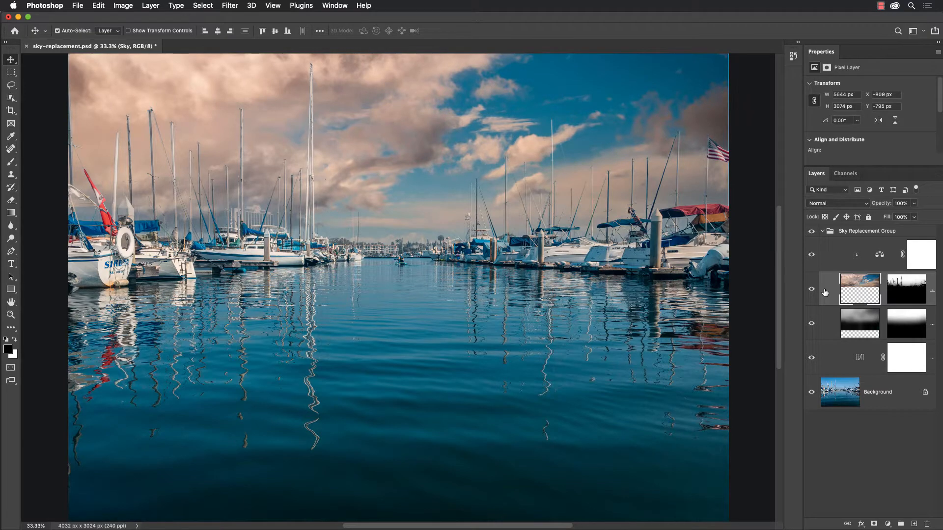
Step: Shift the midtones of the sky's Color Balance adjustment slightly further towards yellow
click(879, 259)
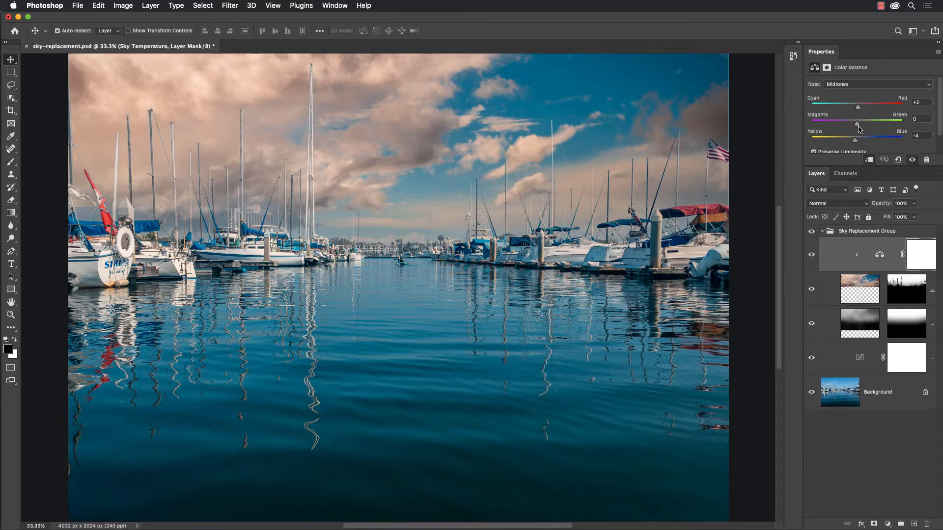
drag(855, 141, 853, 141)
Step: Brighten the Foreground Color curves adjustment by raising an RGB midtone point to input 133, output 147
click(863, 360)
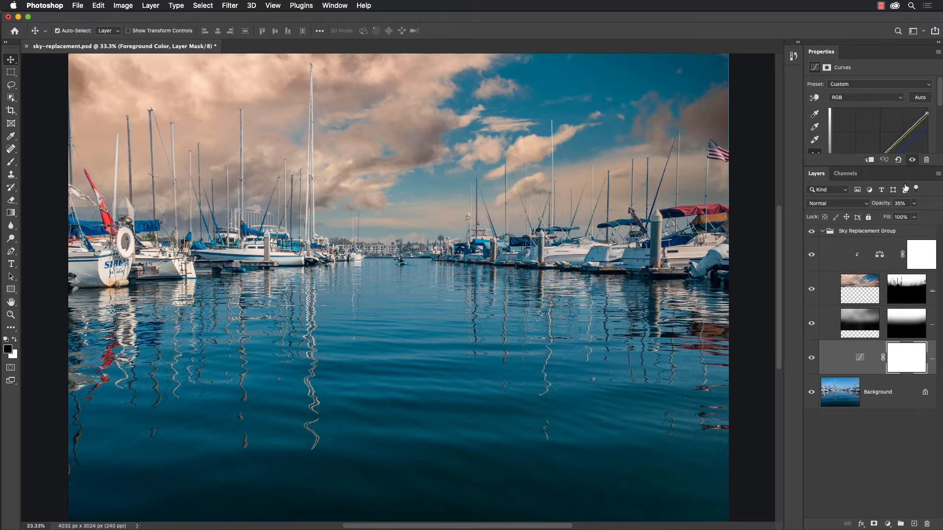
drag(853, 166, 852, 239)
mouse_move(878, 160)
mouse_down()
mouse_move(888, 168)
mouse_move(883, 149)
mouse_up()
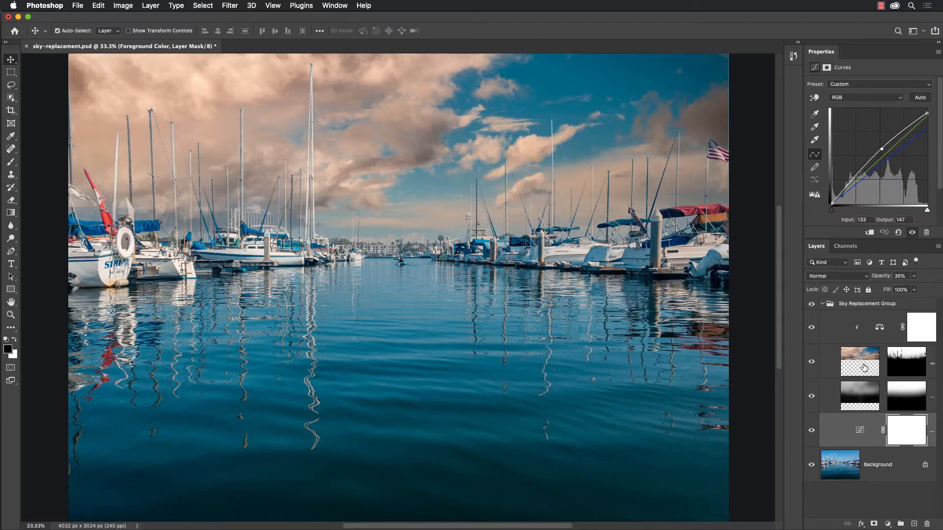
Step: Place an unlinked copy of the Sky layer directly above Background and delete its layer mask without applying it
drag(861, 364, 858, 453)
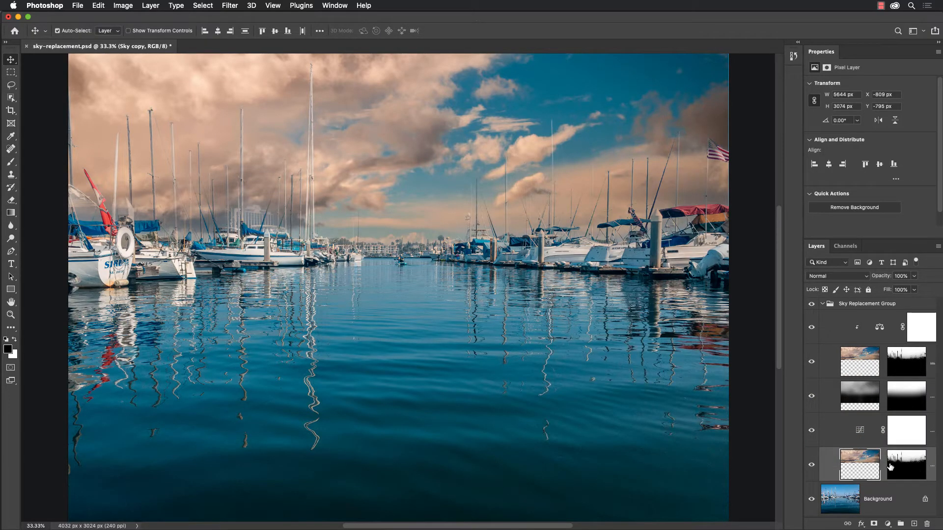
drag(907, 470, 929, 523)
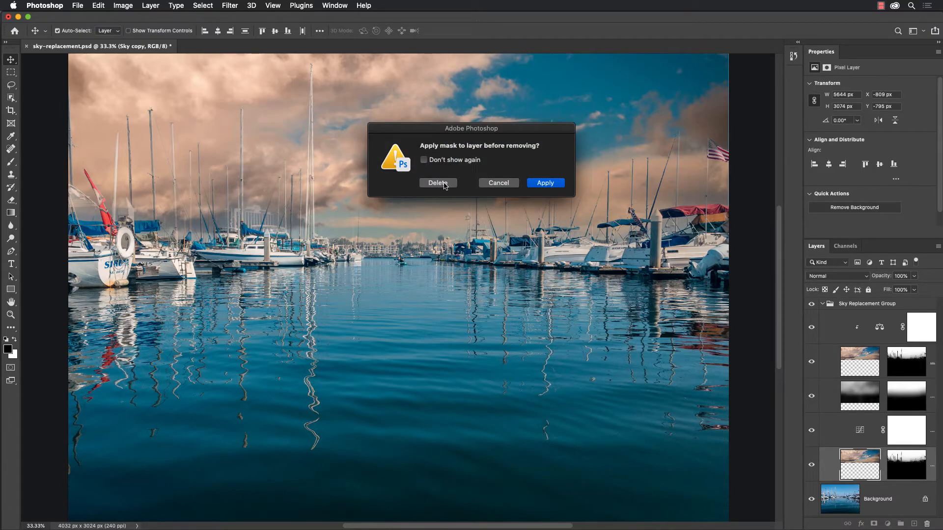
click(439, 183)
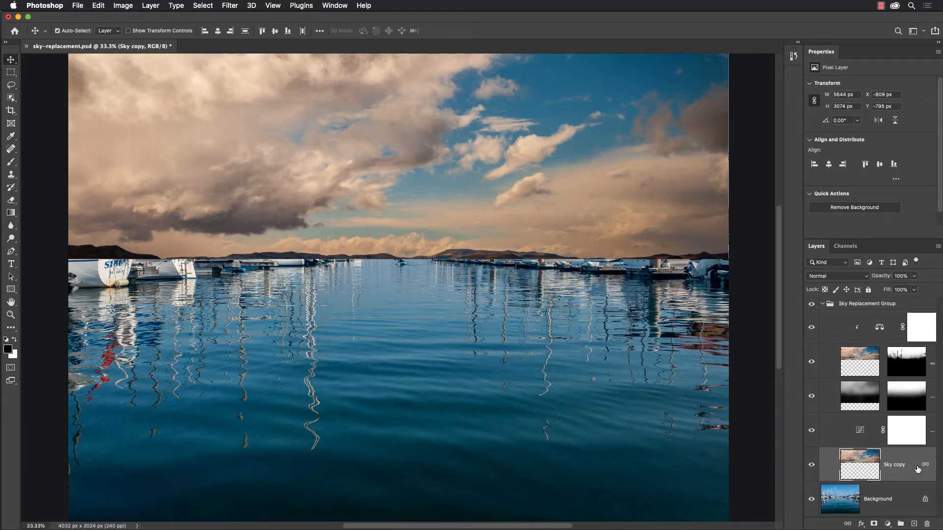
right_click(904, 468)
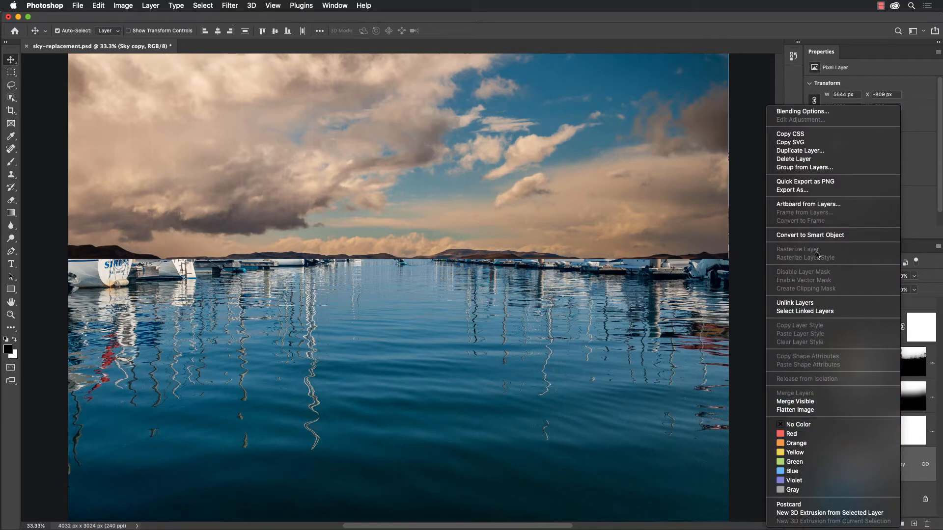
click(808, 306)
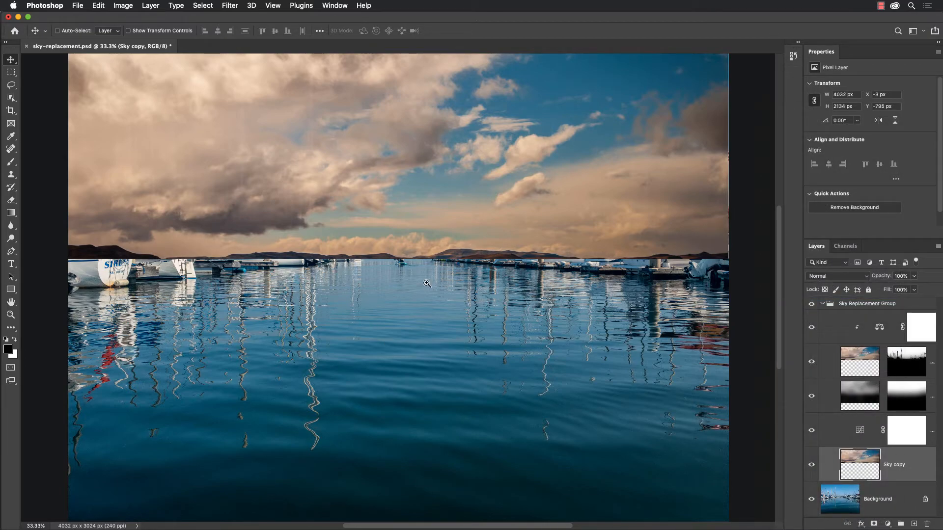
Step: Flip the Sky copy layer vertically across the horizon with Free Transform, stretching its height to -104.36% over the water
key(super+minus)
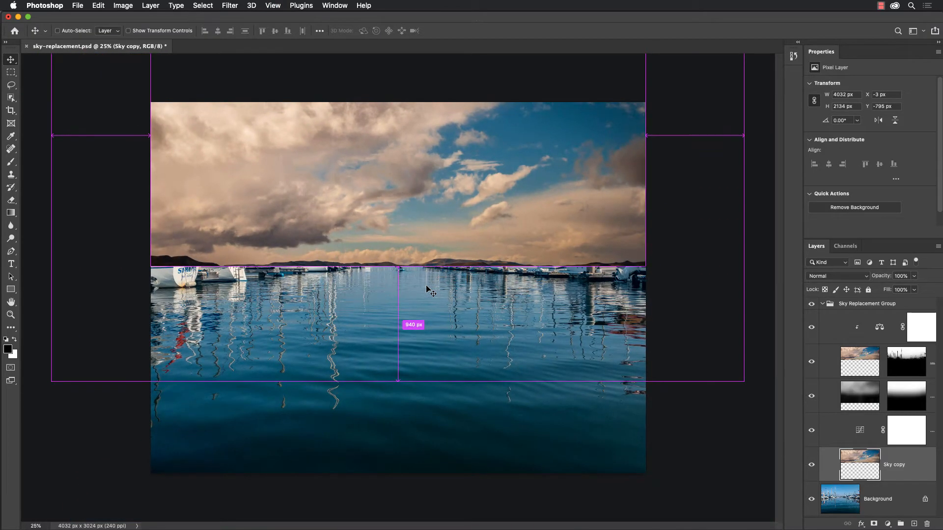
key(super+t)
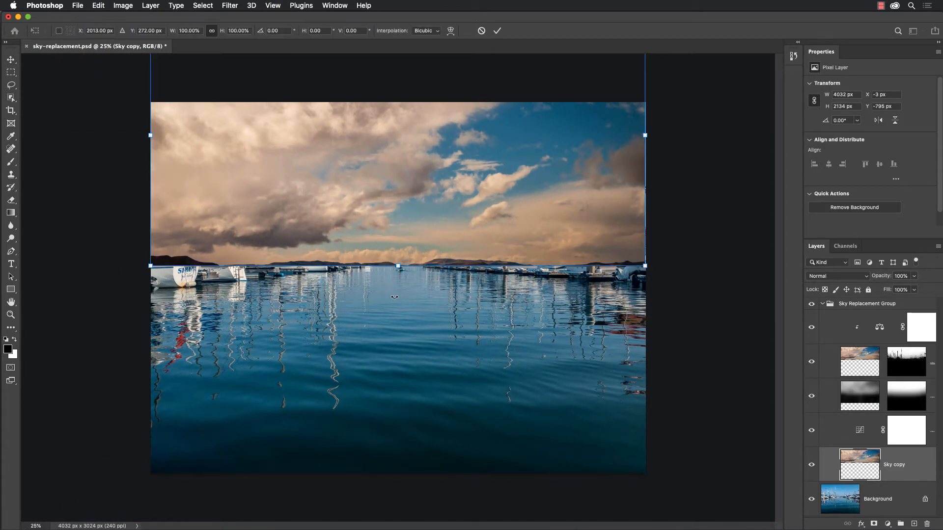
key(super+minus)
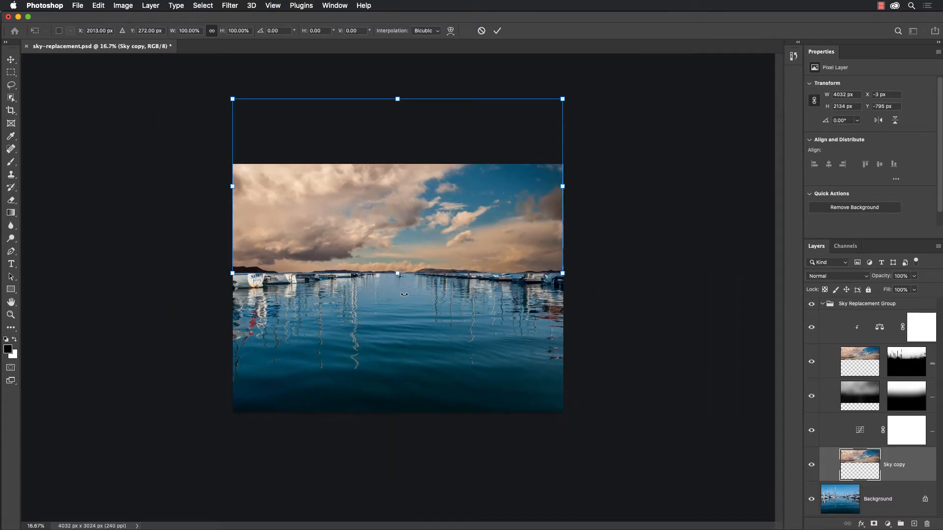
drag(397, 99, 398, 456)
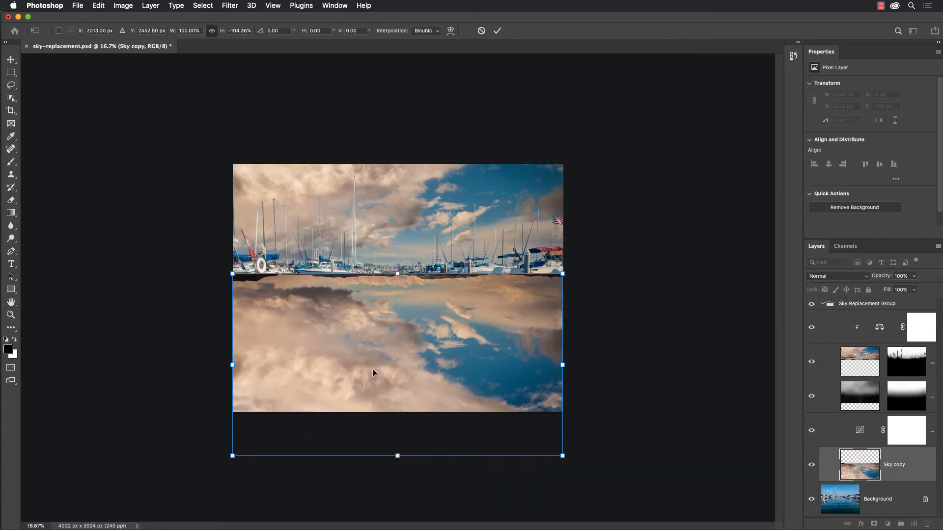
Step: Nudge the flipped Sky copy up to Y 2410.50 px so it meets the waterline, and apply the transform
key(Up)
key(Up)
key(Up)
key(Up)
key(Up)
key(Up)
key(Up)
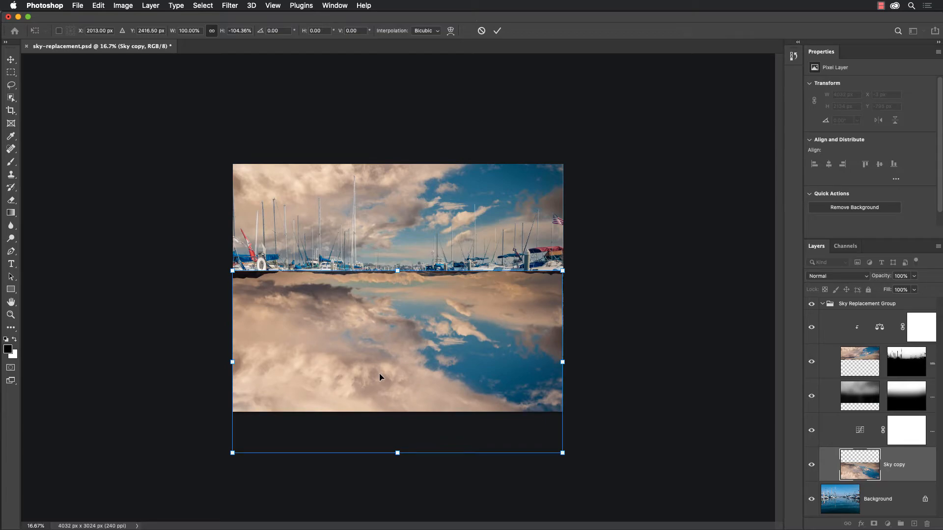
click(498, 30)
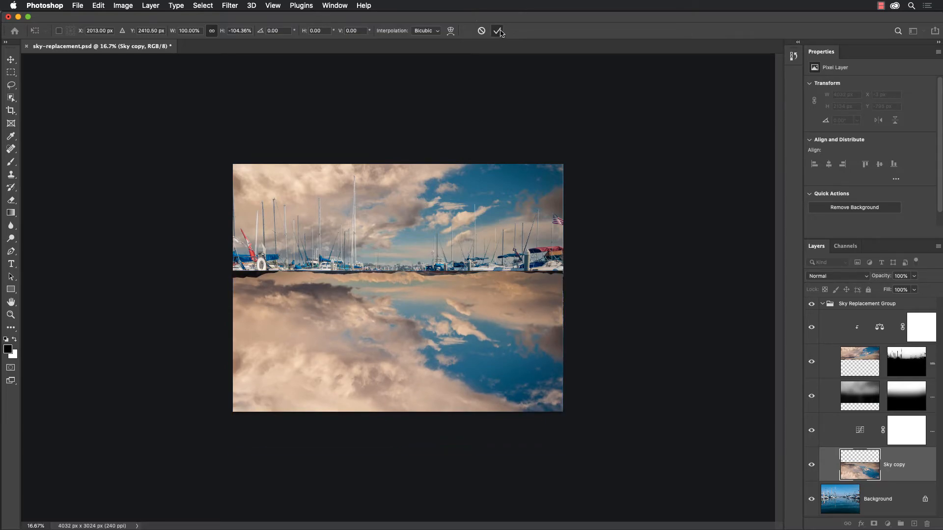
Step: Blend the Sky copy into the water with the Soft Light mode at 55% opacity
click(844, 276)
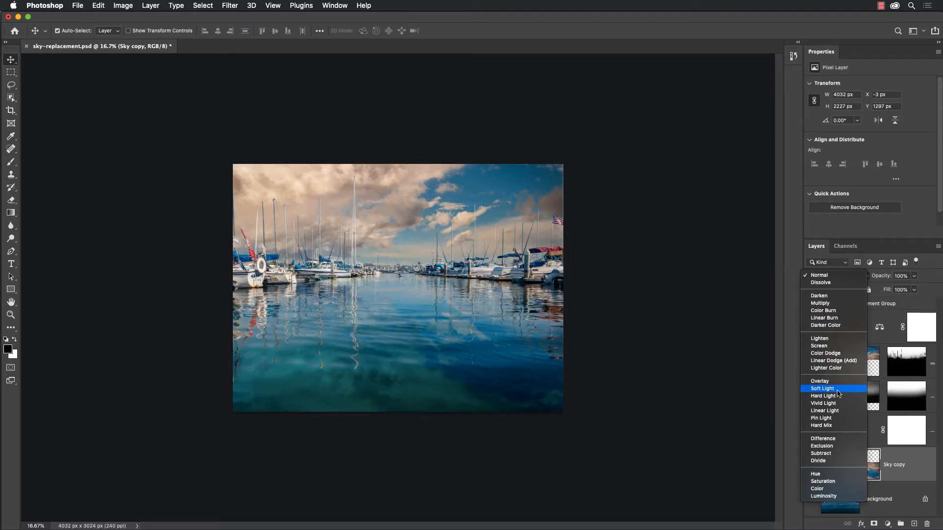
click(838, 389)
drag(885, 278, 858, 286)
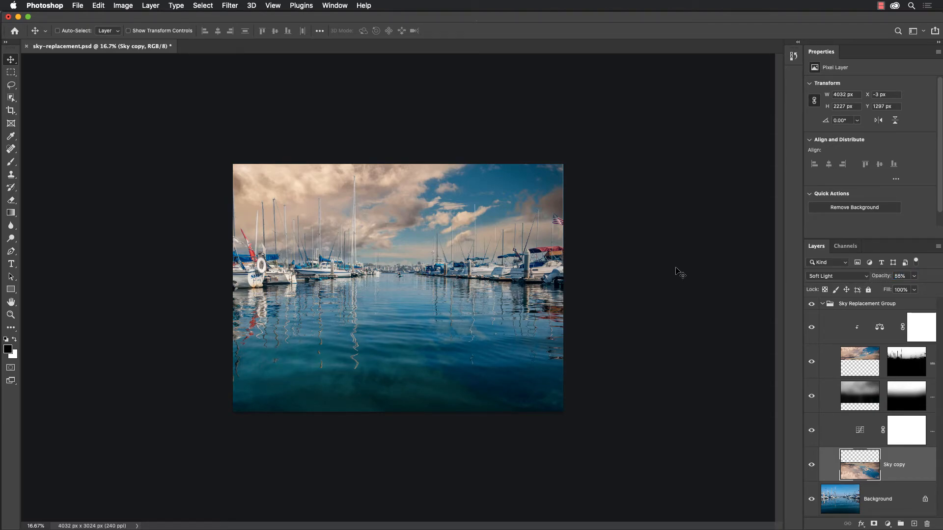
Step: Compare the photo before and after by hiding and reshowing the Sky Replacement Group
key(super+equal)
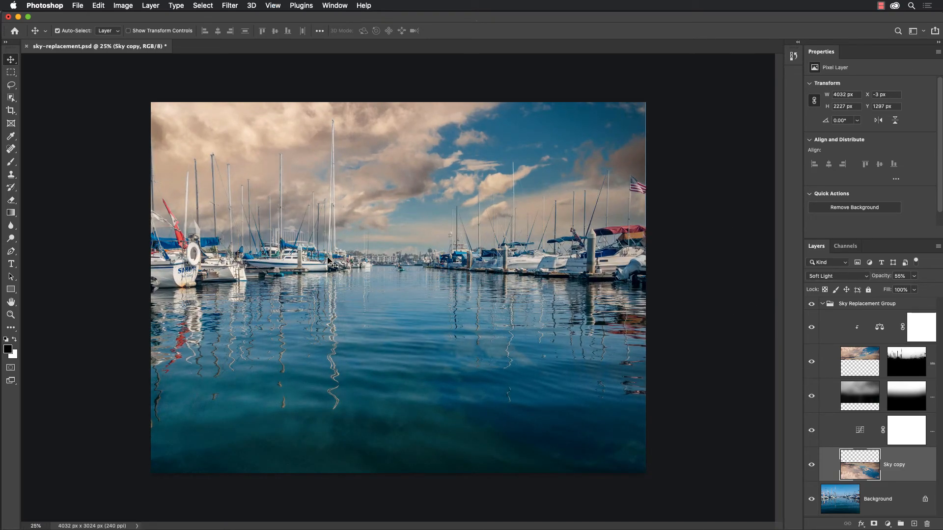
click(812, 305)
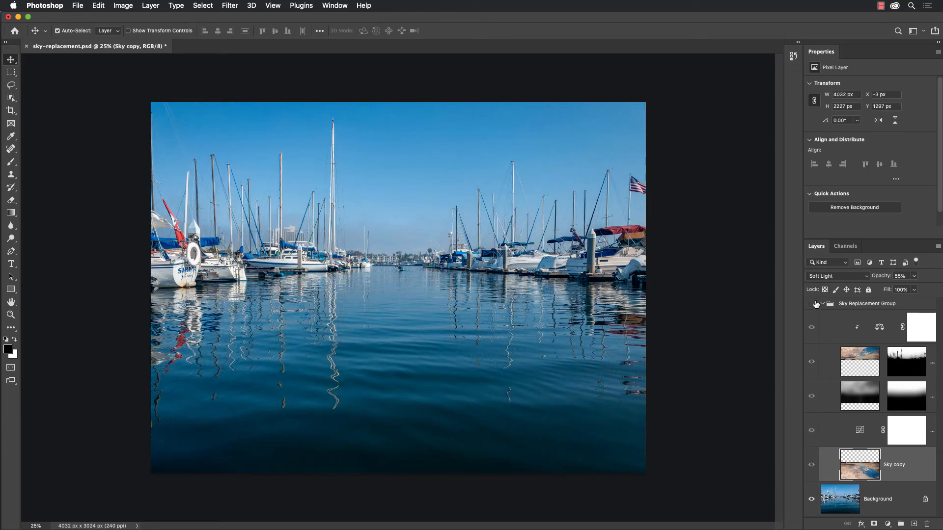
click(811, 304)
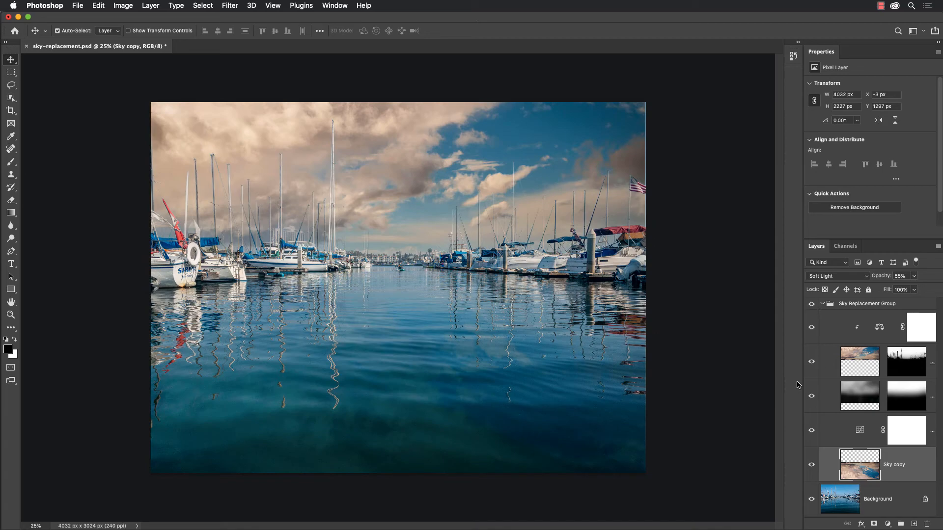